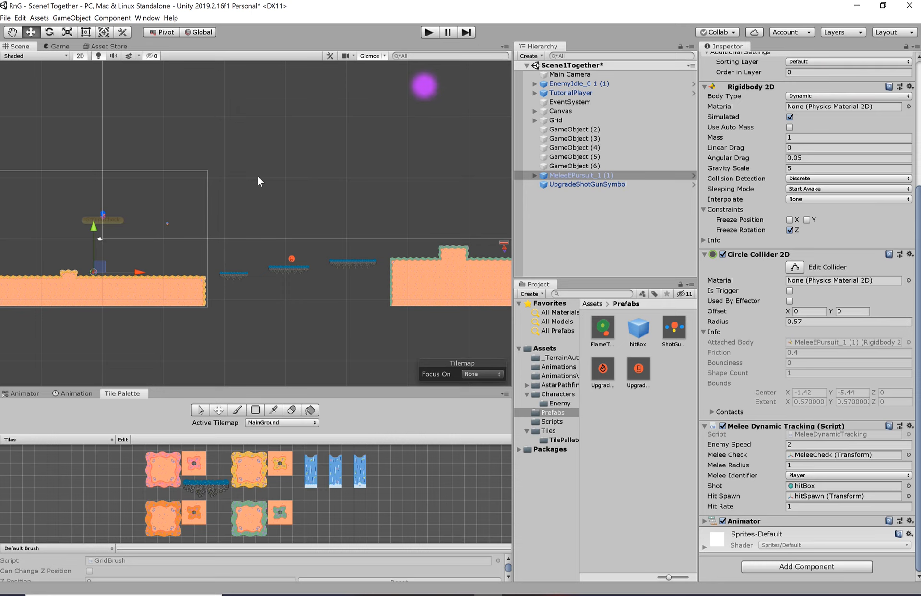
- Playtest the scene by taking the player from the starting ground and jumping across the floating platforms
click(431, 32)
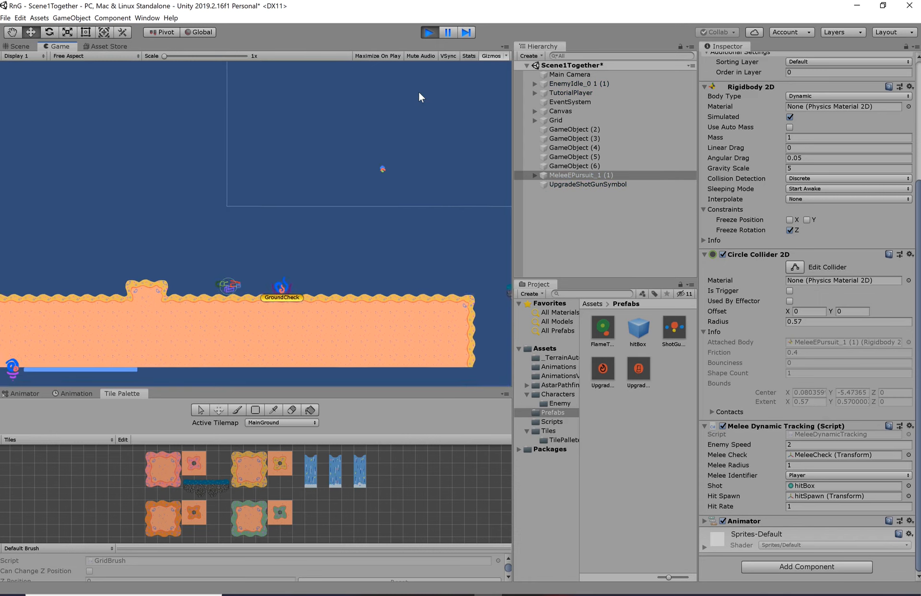
key(d)
key(space)
key(space)
key(space)
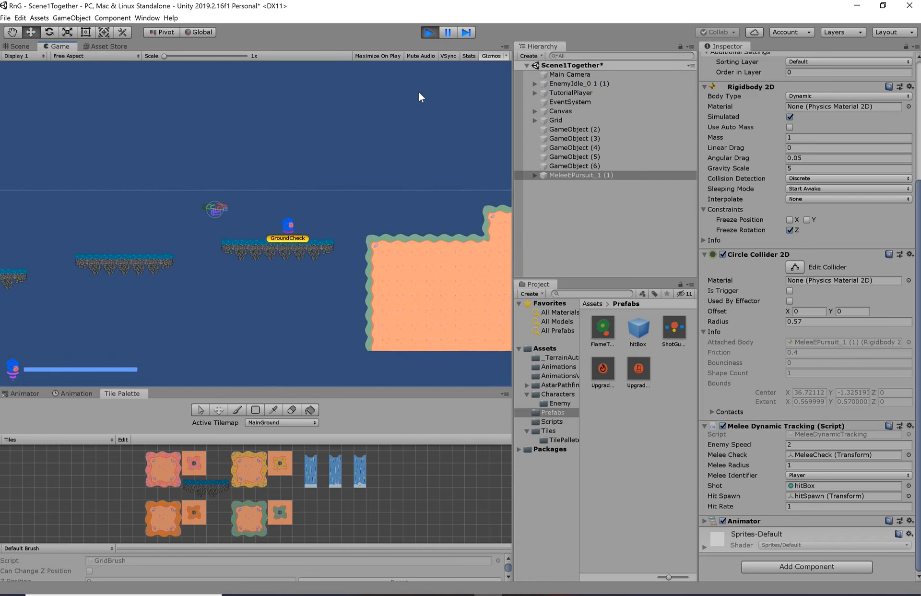
key(space)
key(space)
key(a)
key(space)
key(space)
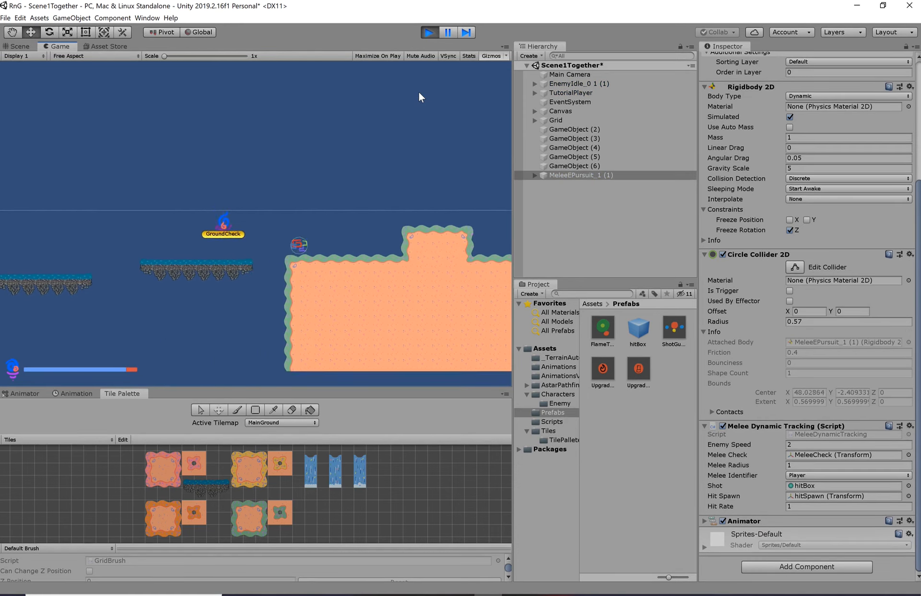
- Move the player over the green-edged ground, take out the enemy standing there, and stop the playtest
key(d)
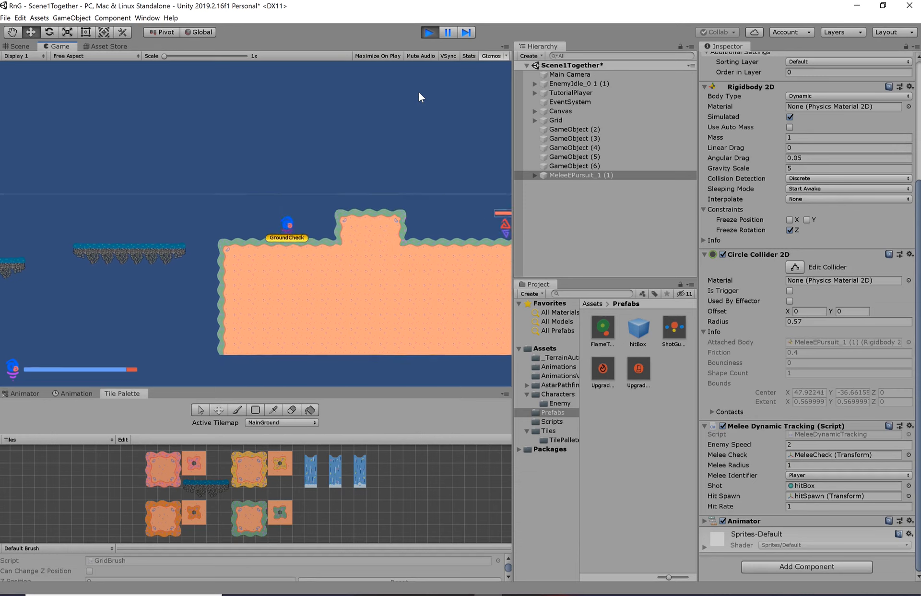
key(space)
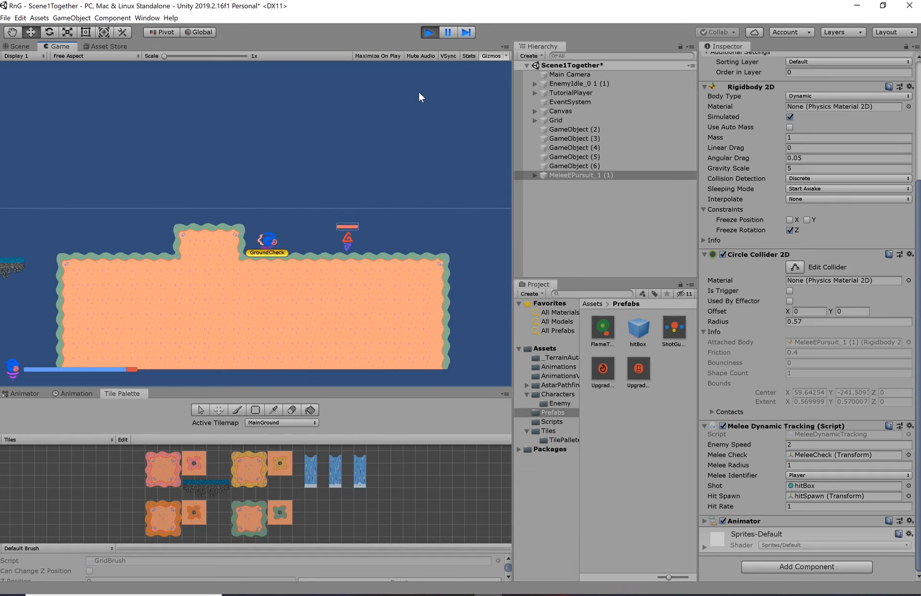
key(space)
key(a)
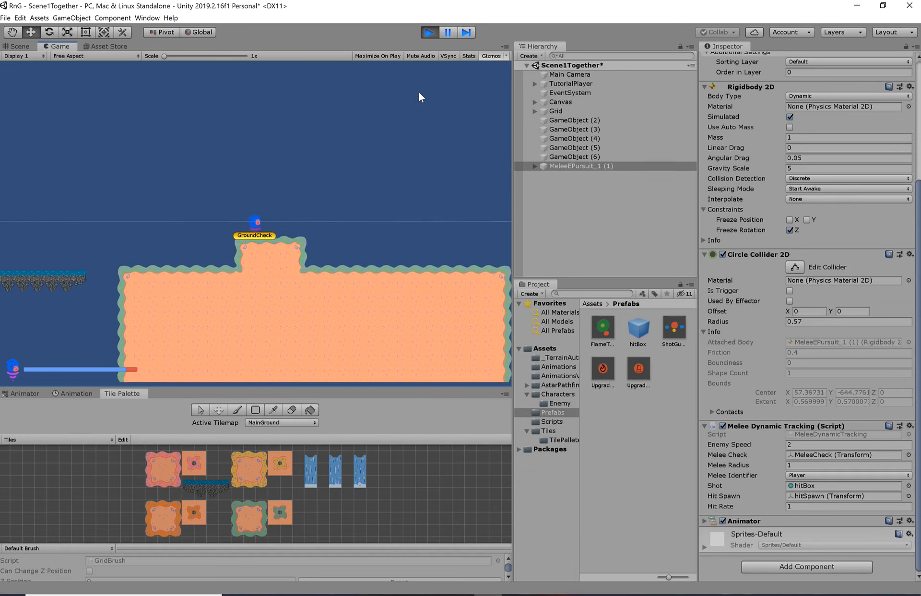
key(d)
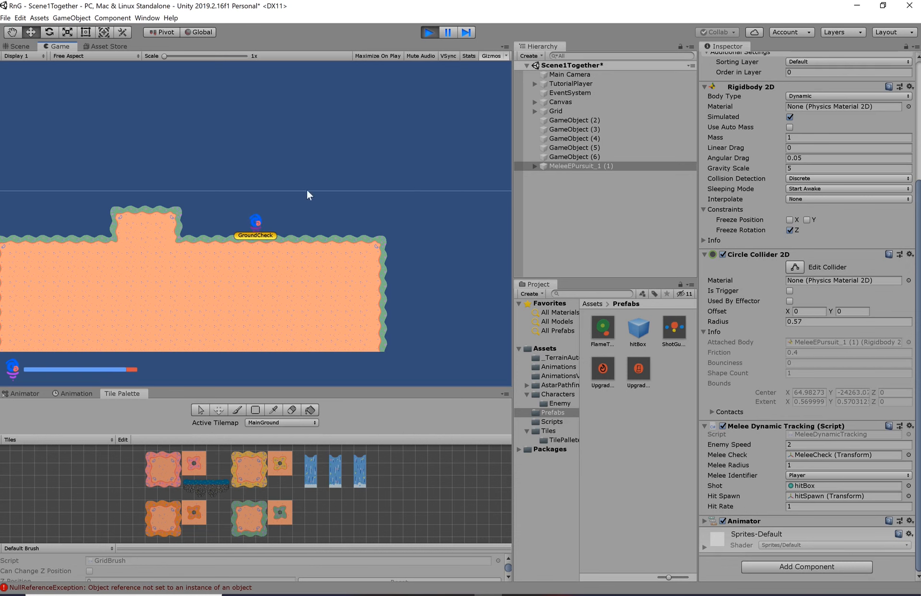
click(428, 32)
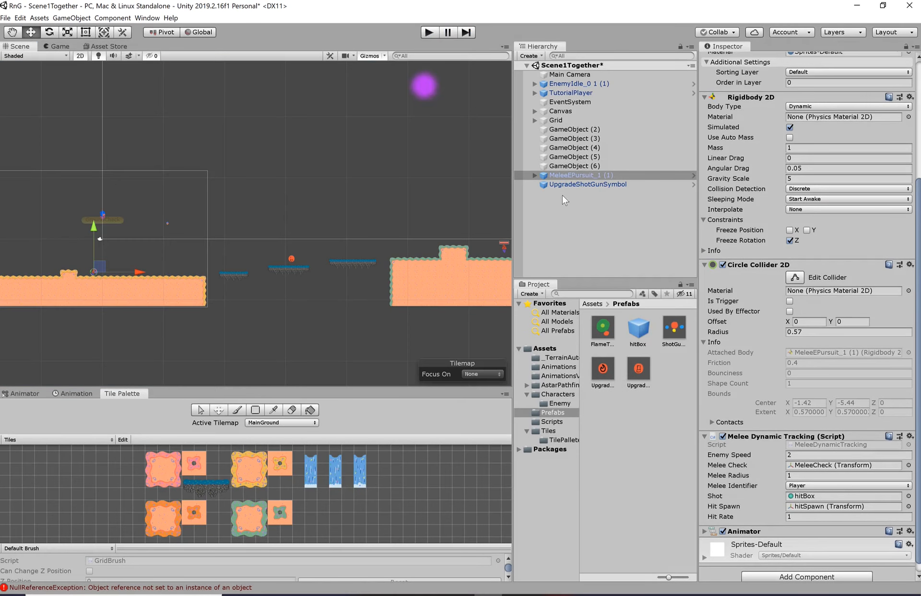
scroll(320, 193, up, 2)
middle_drag(178, 242, 350, 244)
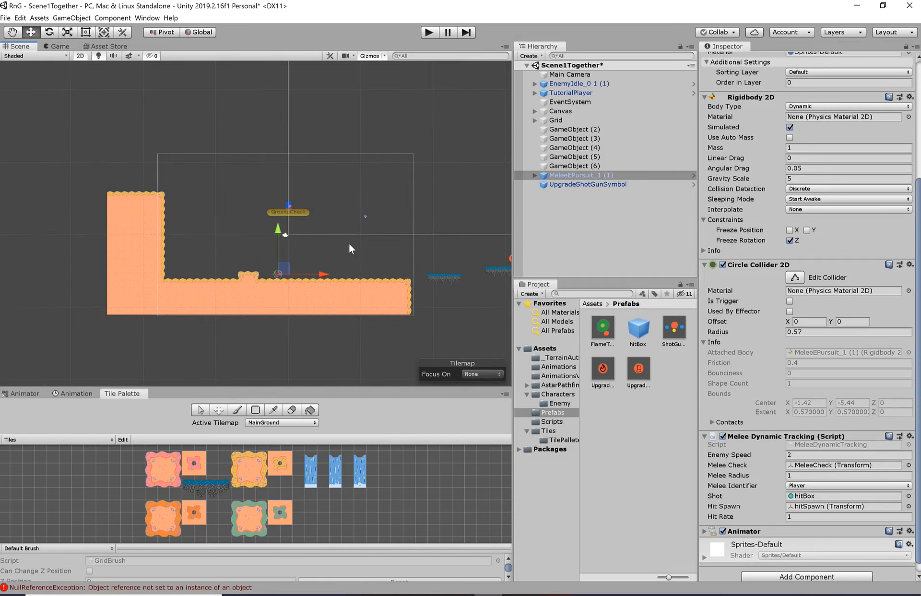
scroll(383, 224, down, 1)
middle_drag(435, 226, 301, 240)
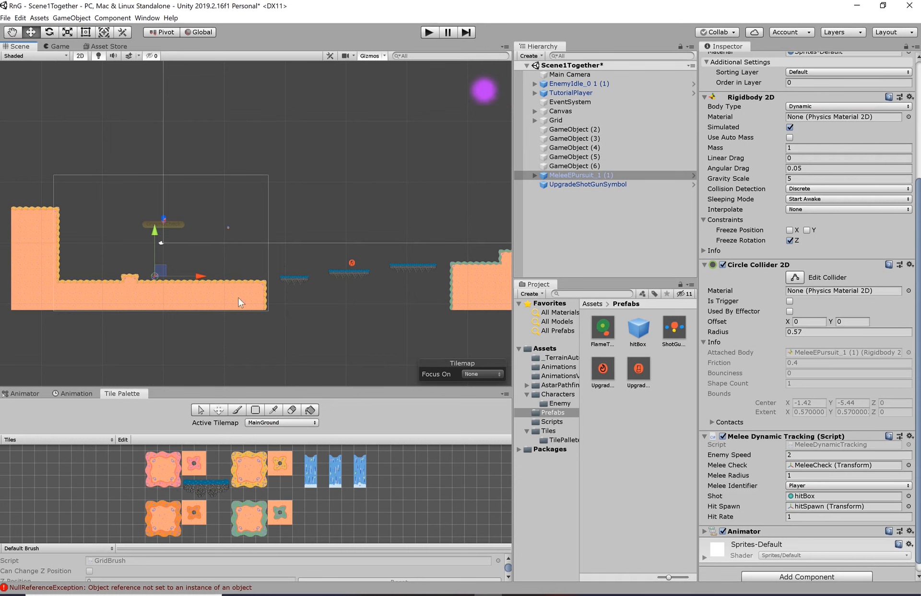
- Open the console from the error message, clear all logged errors, and close the console
click(185, 583)
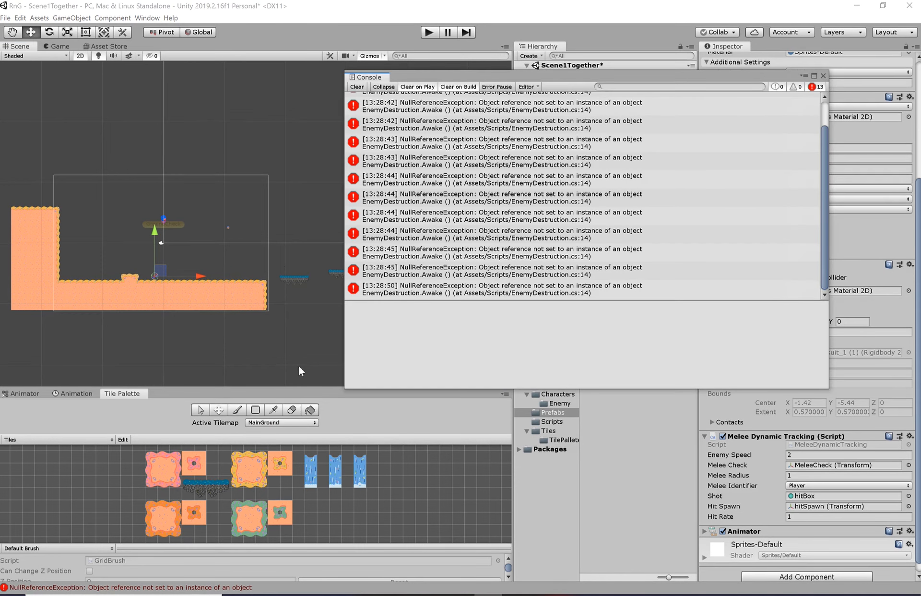
click(359, 87)
click(822, 76)
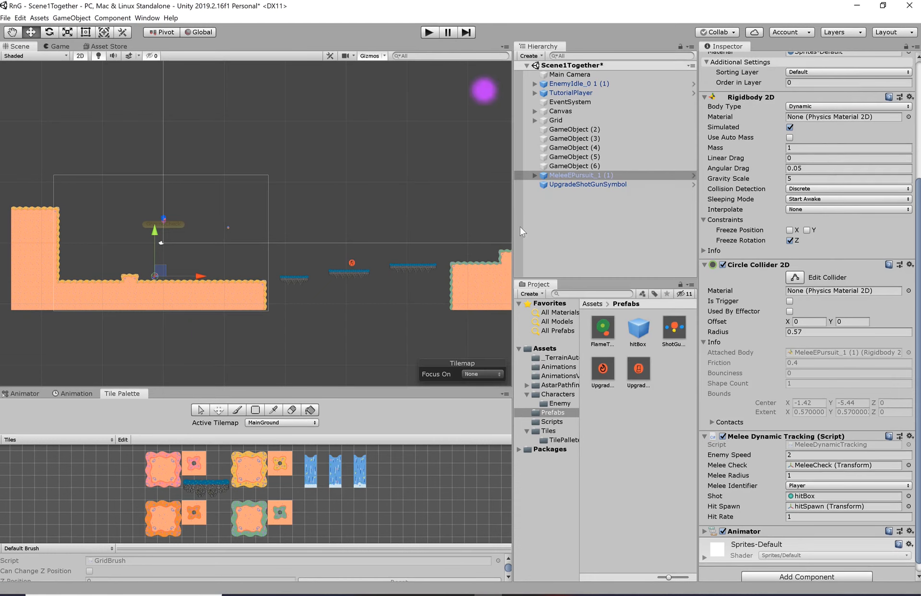
click(533, 121)
click(534, 121)
click(536, 112)
click(536, 111)
click(536, 111)
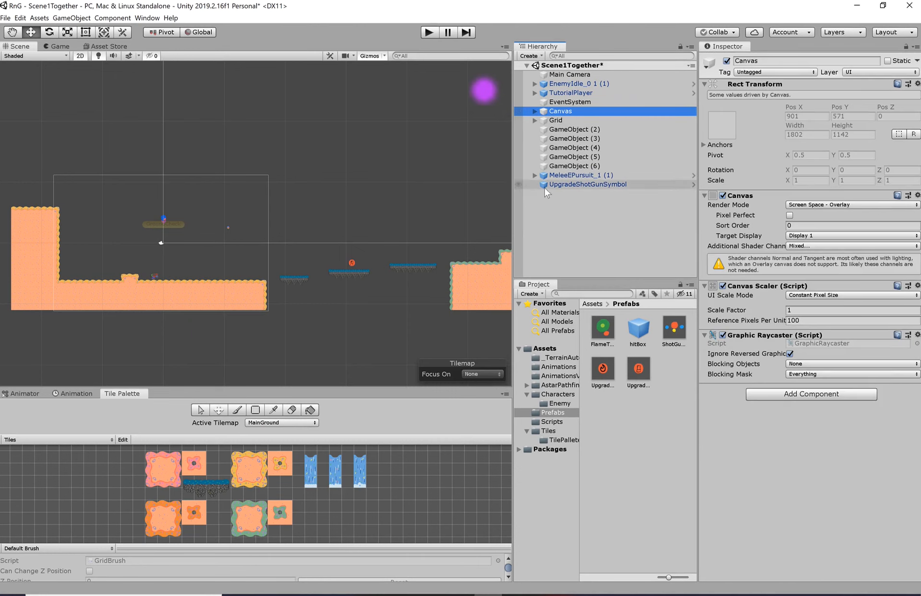
- Add a new 2D Tilemap as a child of the Grid object, alongside MainGround
click(563, 119)
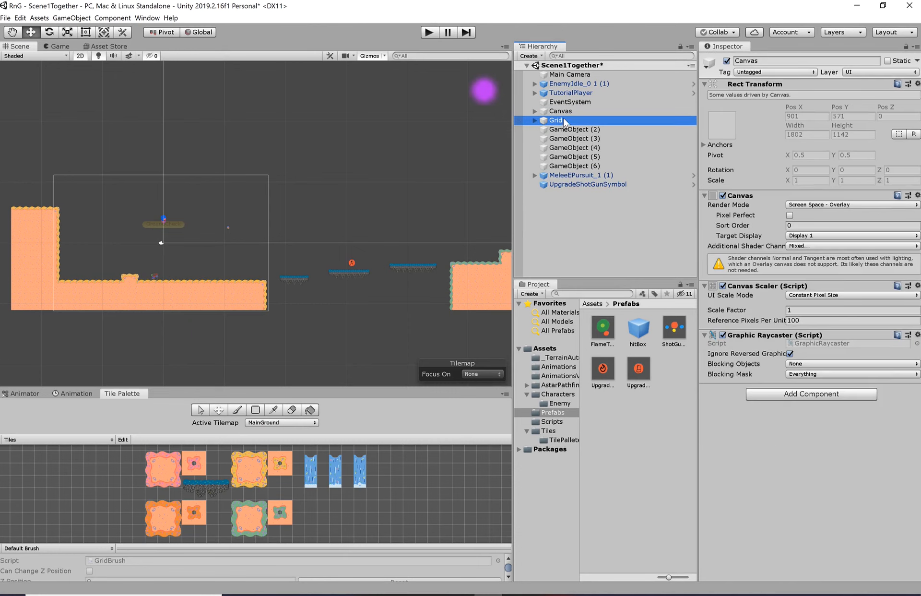
click(532, 121)
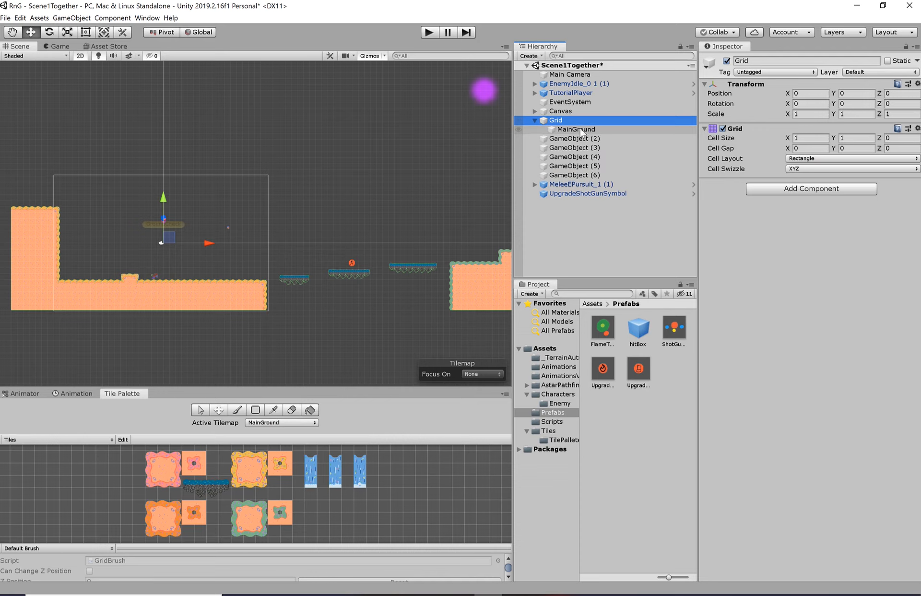
right_click(561, 120)
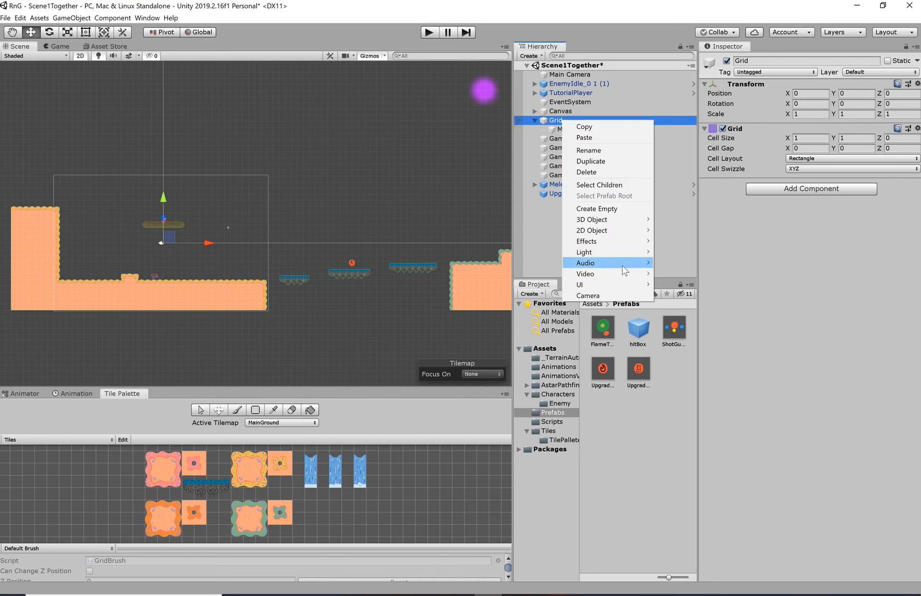
mouse_move(633, 276)
mouse_move(629, 229)
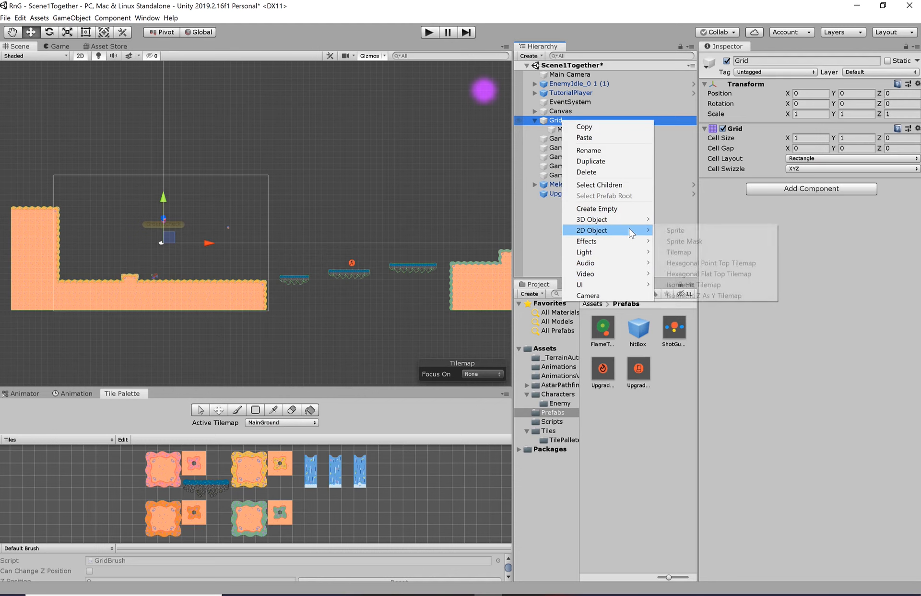
click(699, 252)
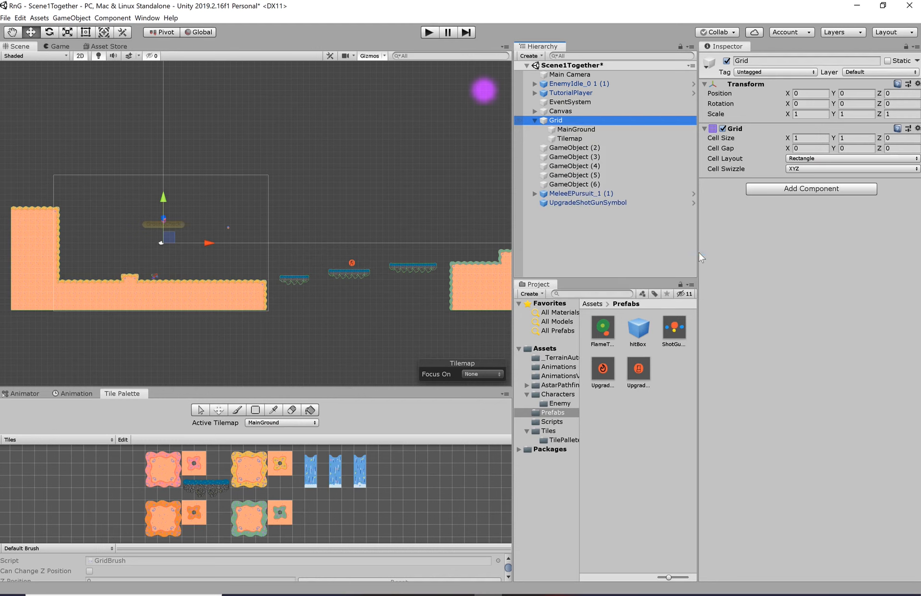
- Rename the new tilemap Background and set its Order in Layer to -1
double_click(577, 139)
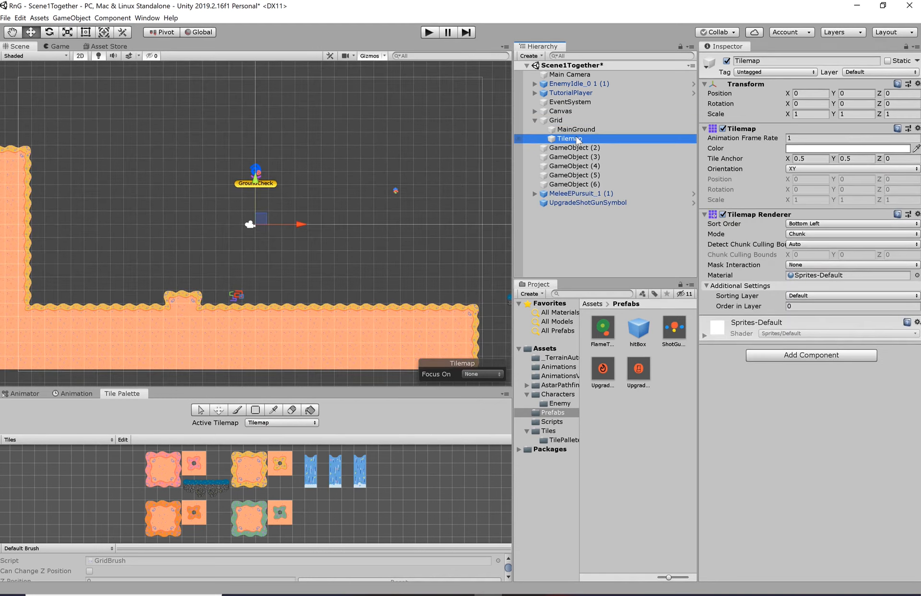
click(578, 138)
text(Background)
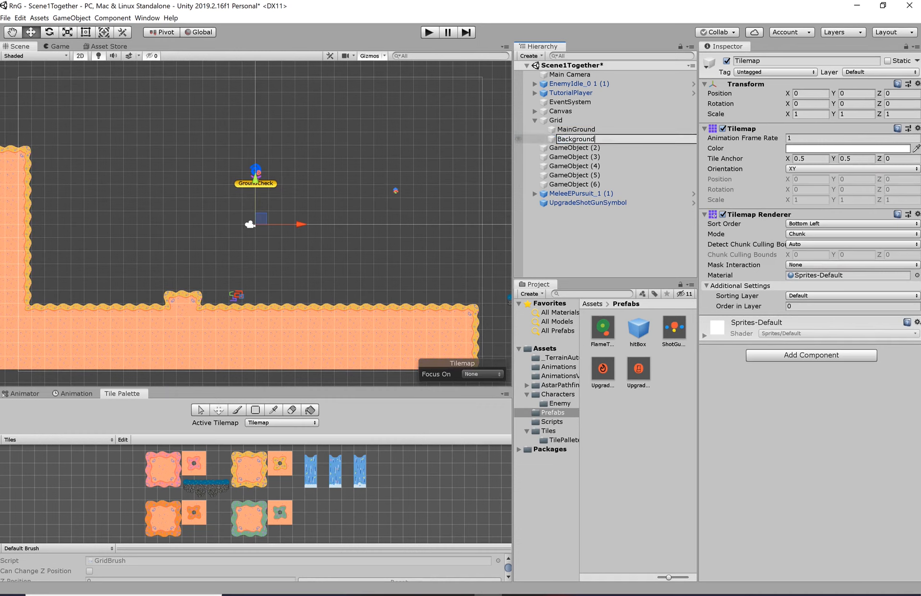
key(Return)
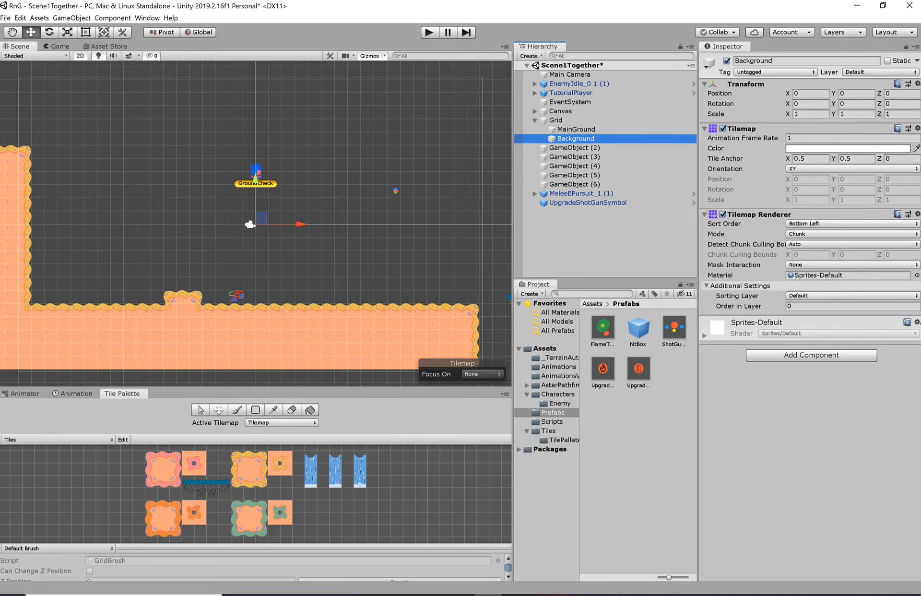
click(796, 306)
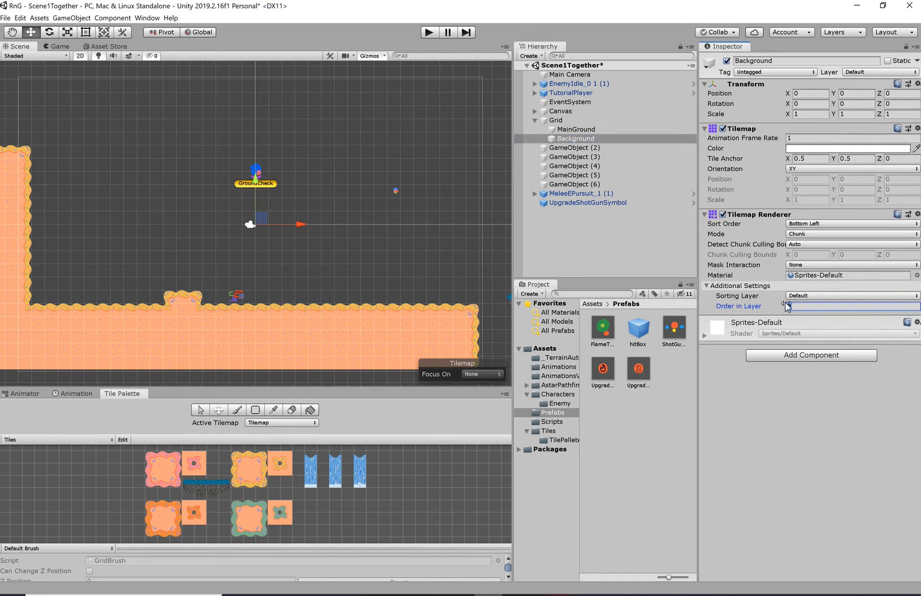
text(1)
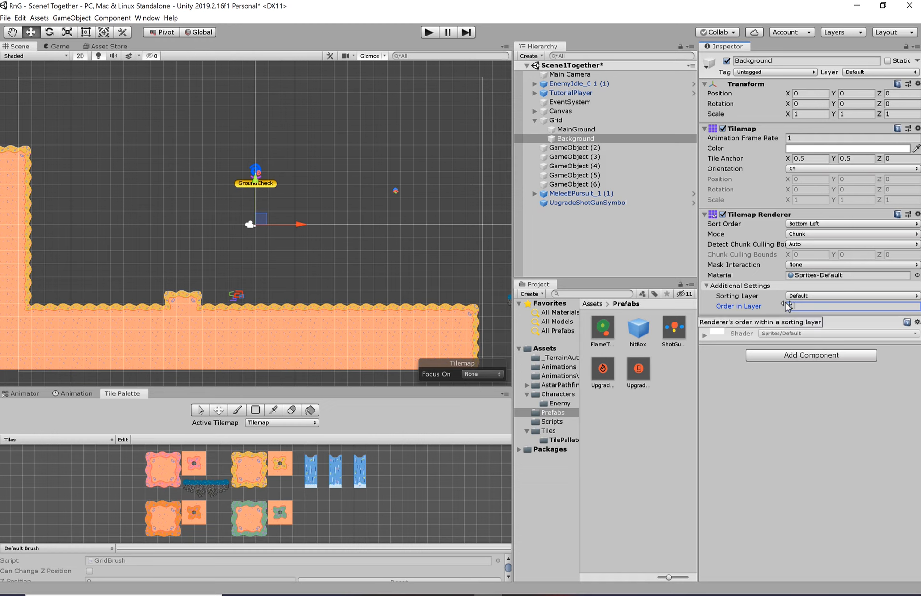
key(Return)
- Paint a rectangular block of plain fill tiles on the Background tilemap, in the corner between the tall wall and the ground
scroll(286, 204, down, 5)
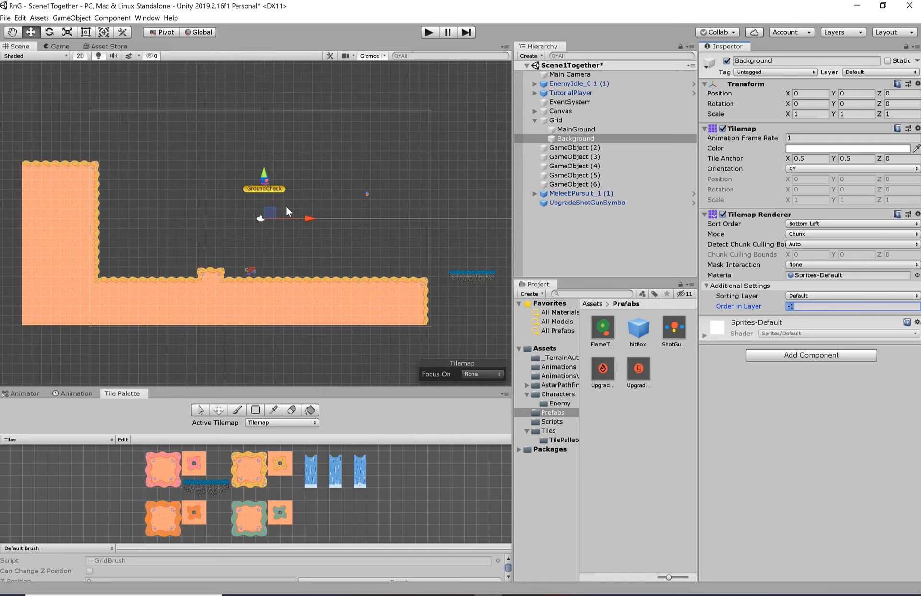
scroll(350, 182, up, 7)
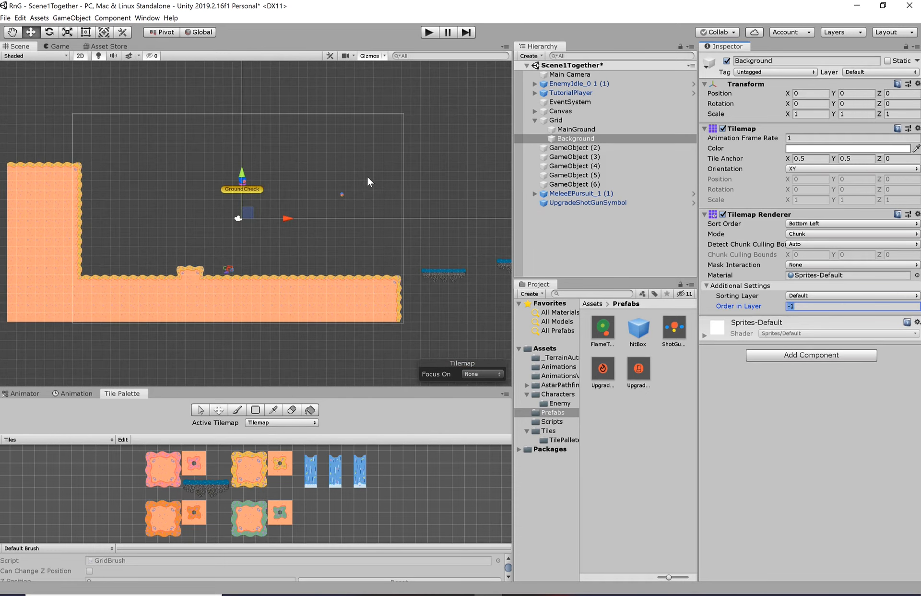
scroll(353, 180, down, 5)
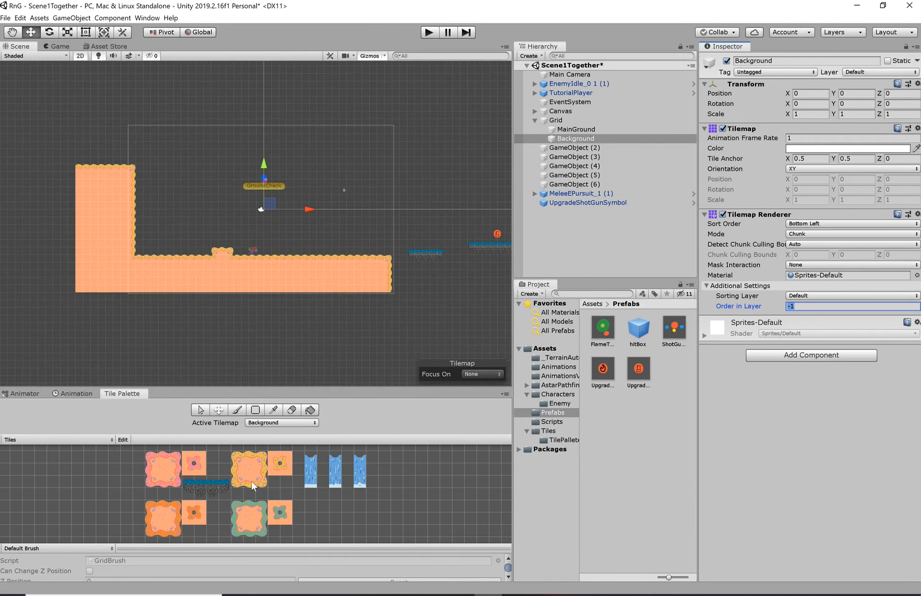
scroll(307, 312, up, 6)
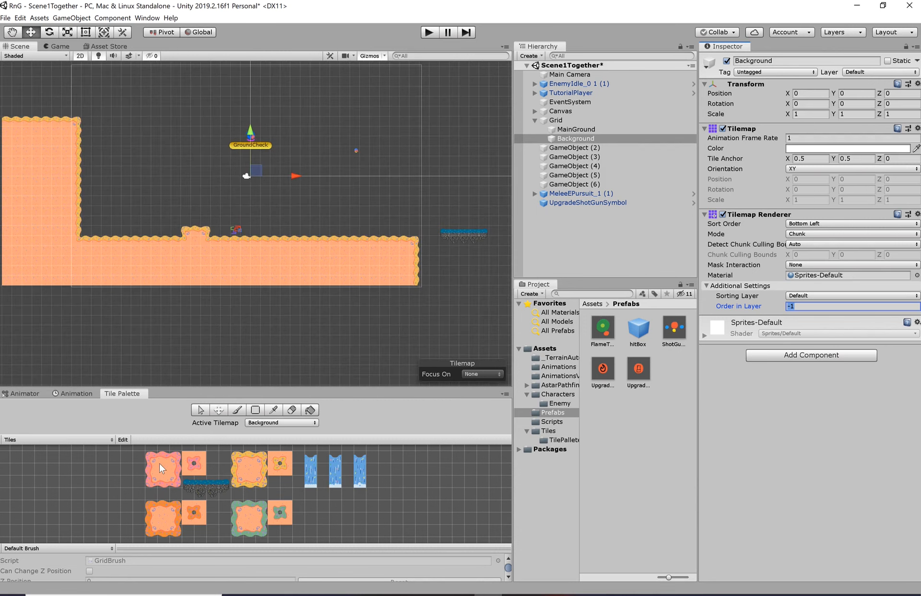
click(160, 453)
click(163, 457)
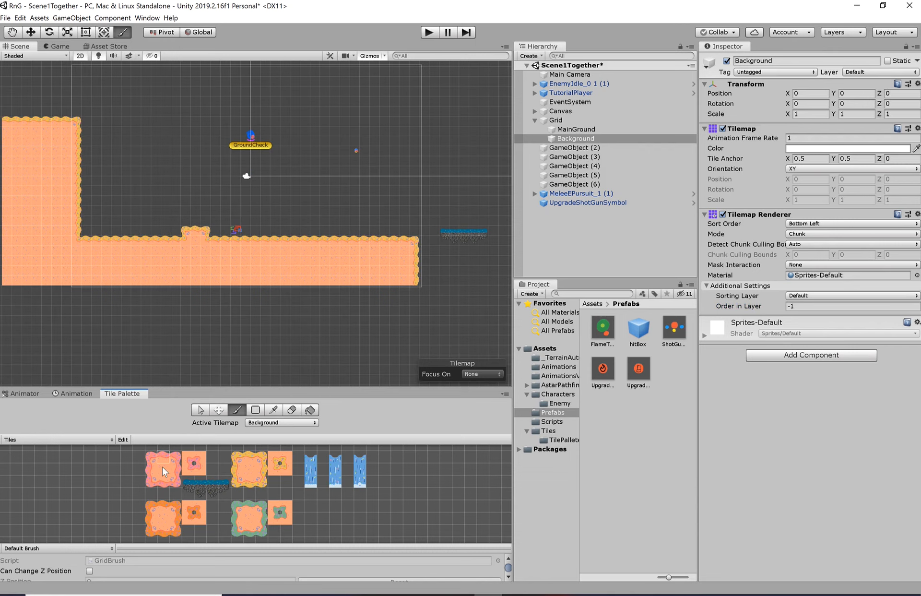
drag(70, 189, 163, 189)
scroll(98, 214, up, 7)
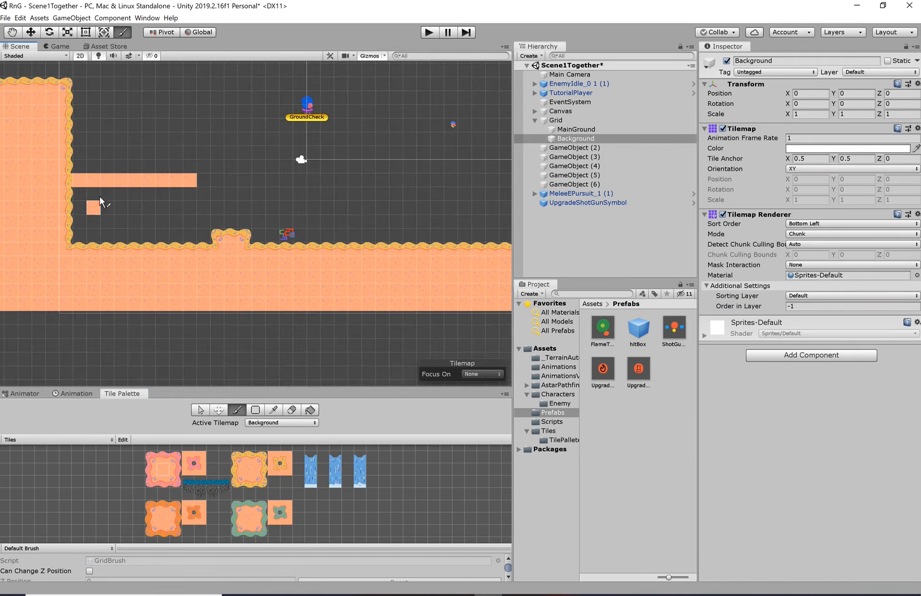
middle_drag(139, 205, 261, 233)
scroll(243, 237, up, 5)
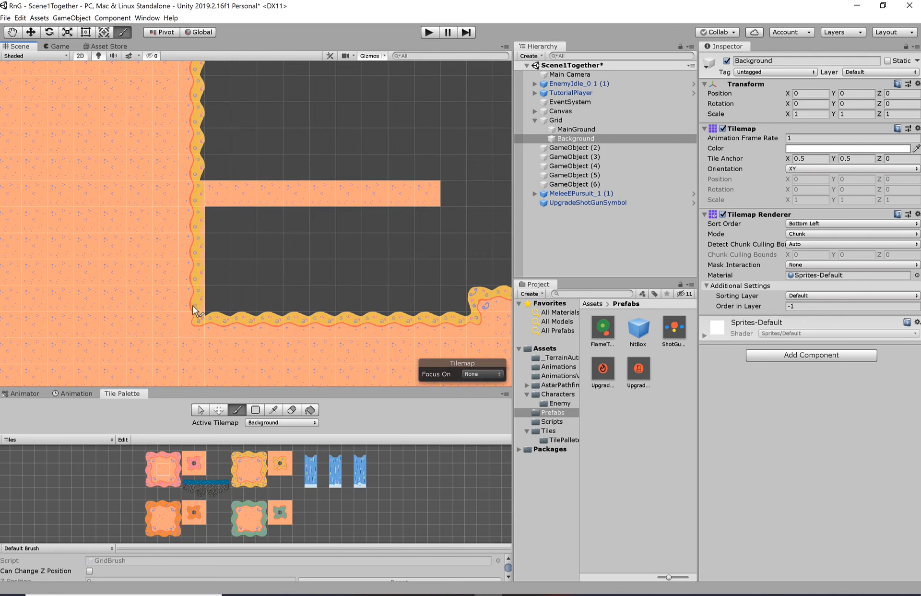
mouse_move(193, 307)
mouse_down()
mouse_move(229, 321)
mouse_move(381, 323)
mouse_up()
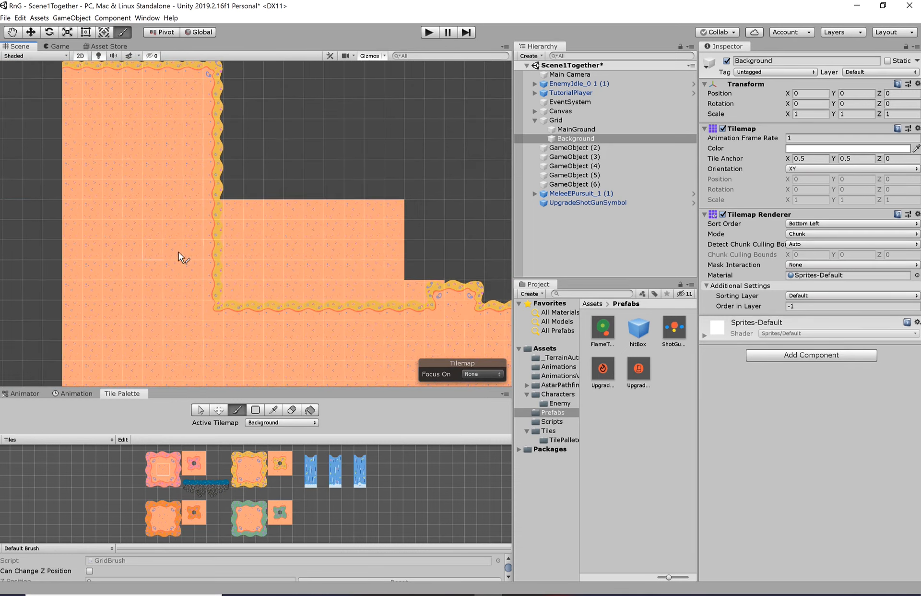
- Border the background block with orange edge tiles along its top, top-right corner and right side down to the ground
click(162, 508)
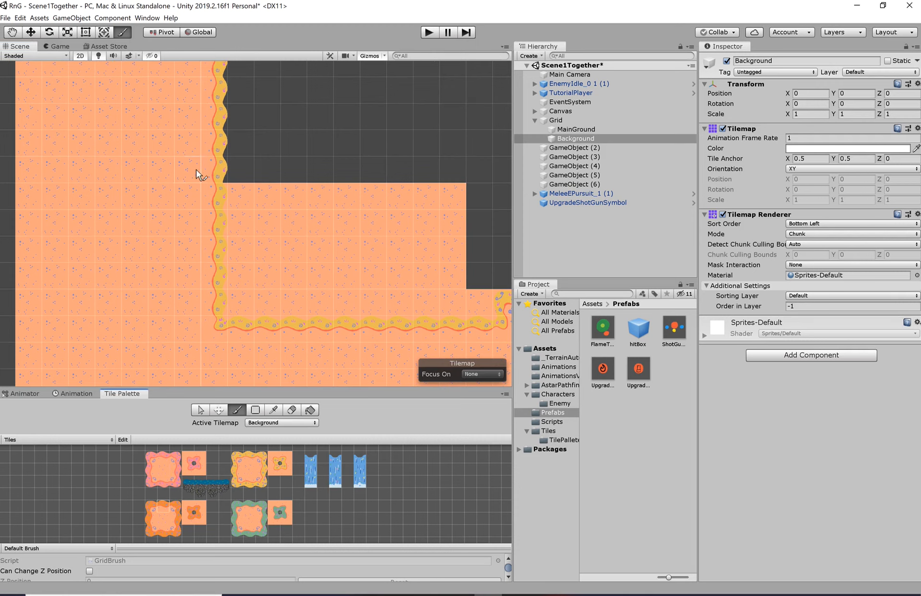
drag(240, 175, 335, 180)
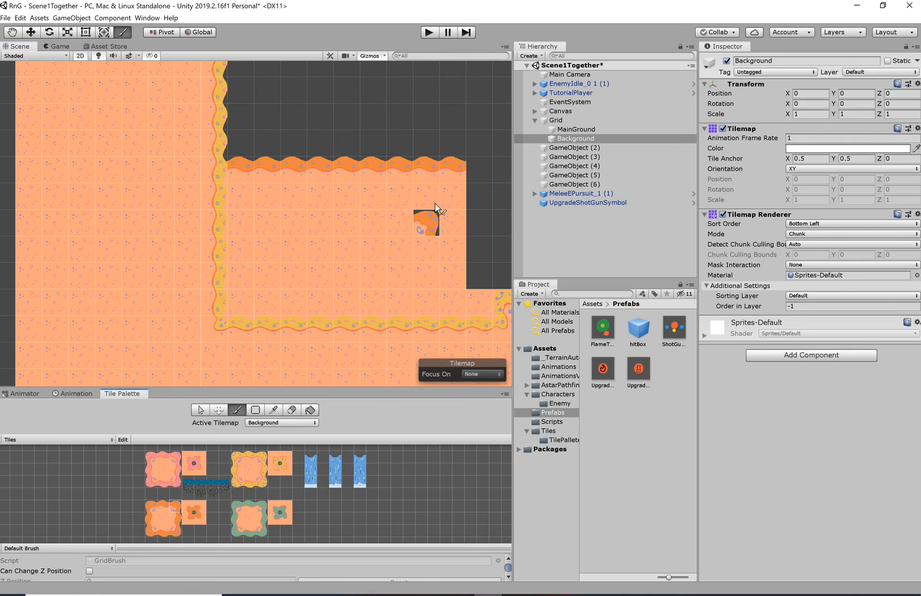
click(451, 171)
click(175, 518)
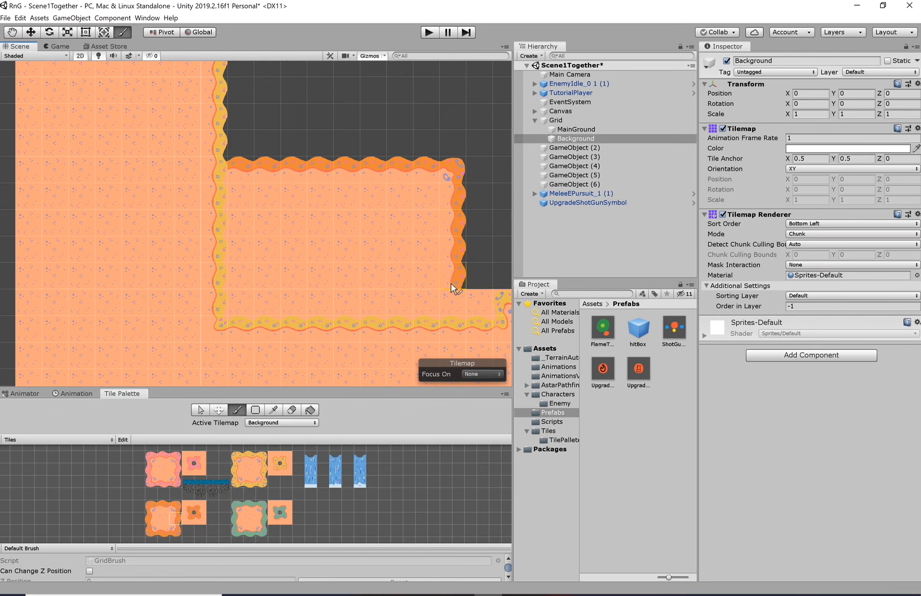
middle_drag(389, 264, 291, 243)
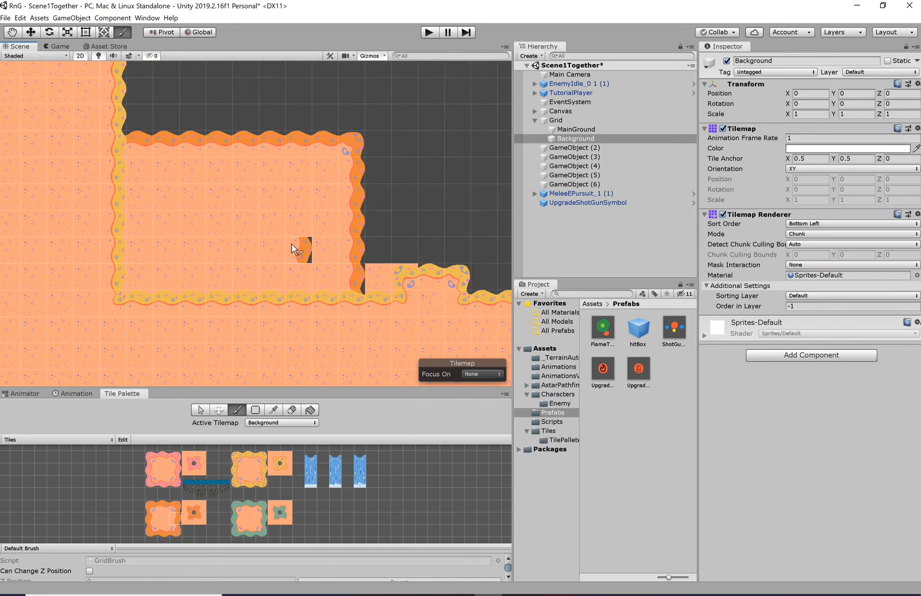
- Erase the leftover plain fill tiles between the orange-bordered background block and the small ground bump
scroll(297, 245, down, 5)
middle_drag(293, 304, 202, 326)
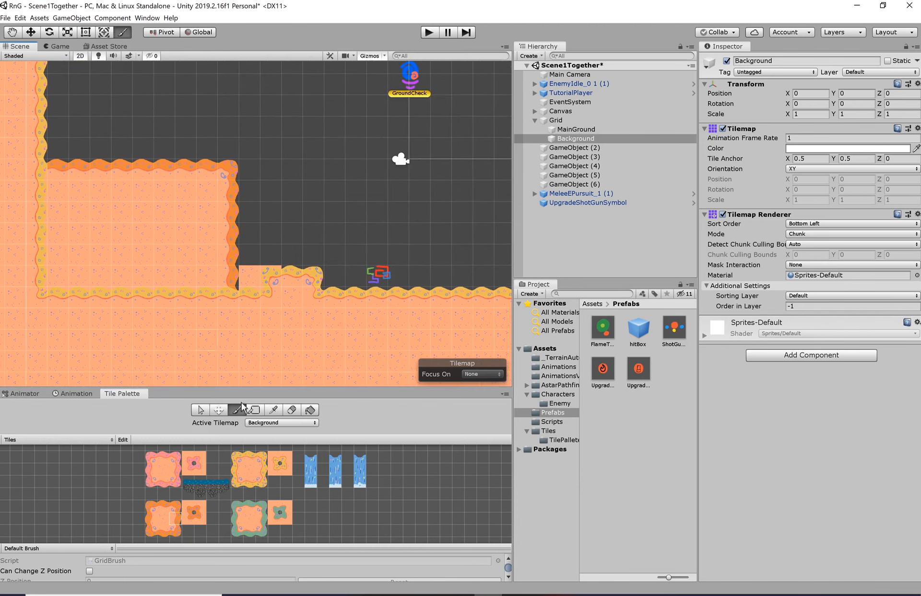
click(292, 410)
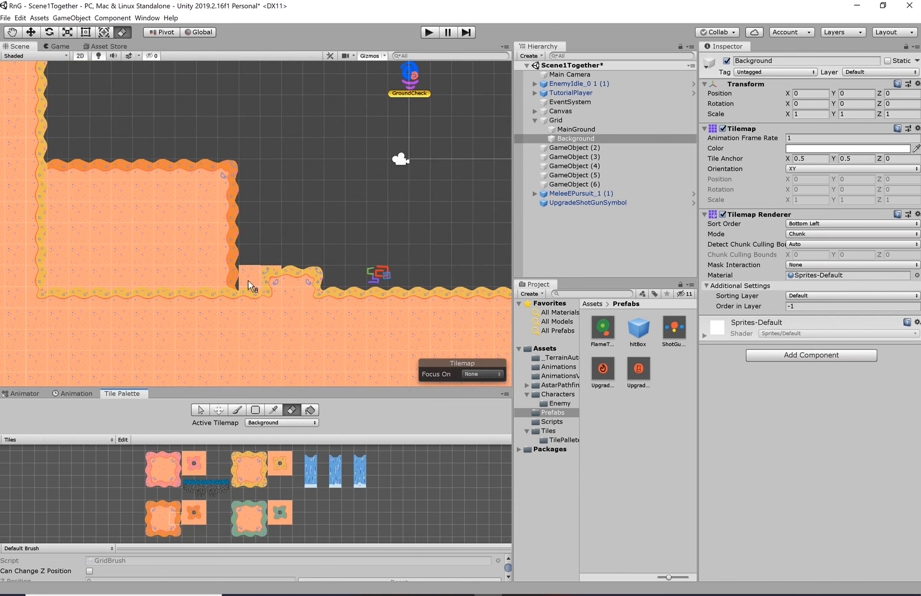
drag(257, 279, 284, 277)
scroll(387, 234, down, 5)
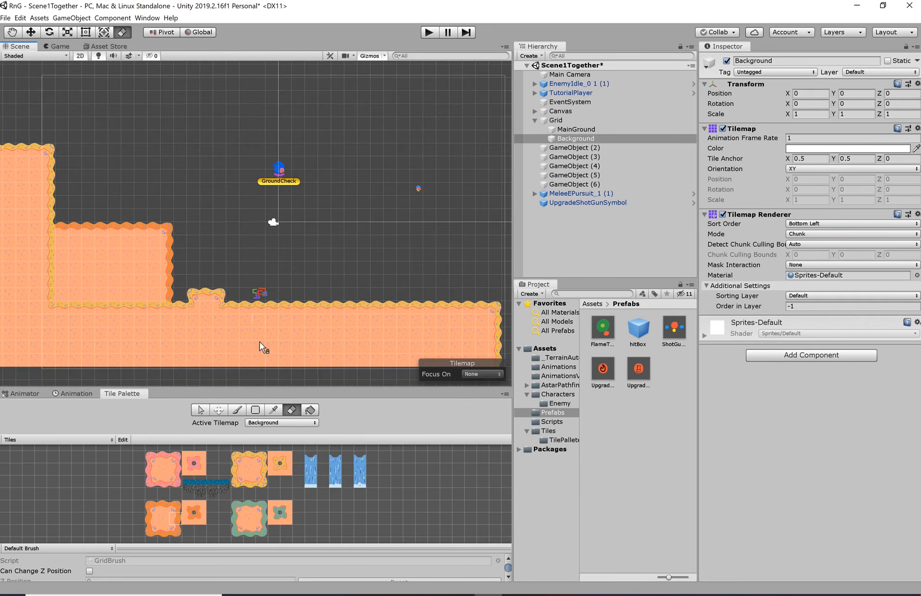
- Paint a rectangular background block with a green border on the ground, just past the small bump
click(249, 507)
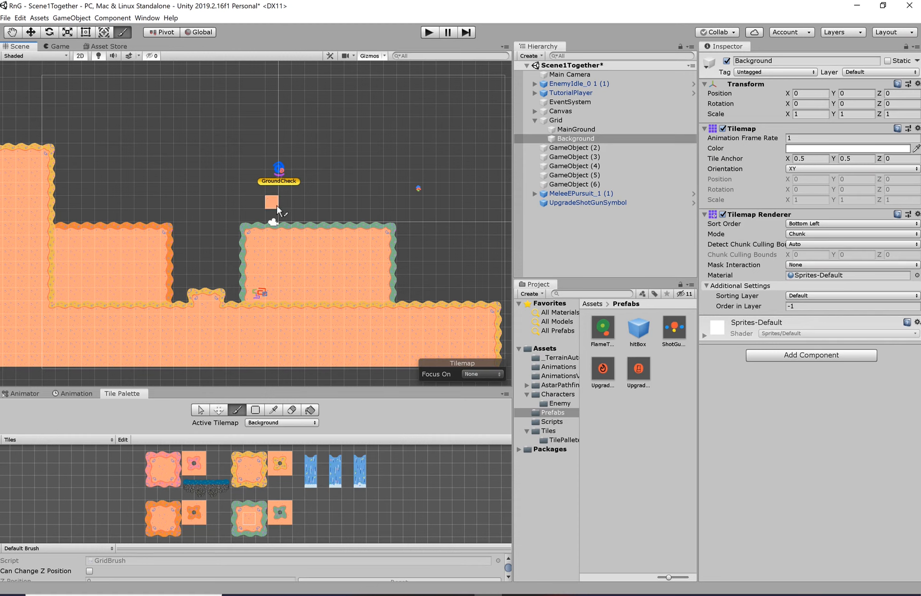
scroll(355, 271, down, 3)
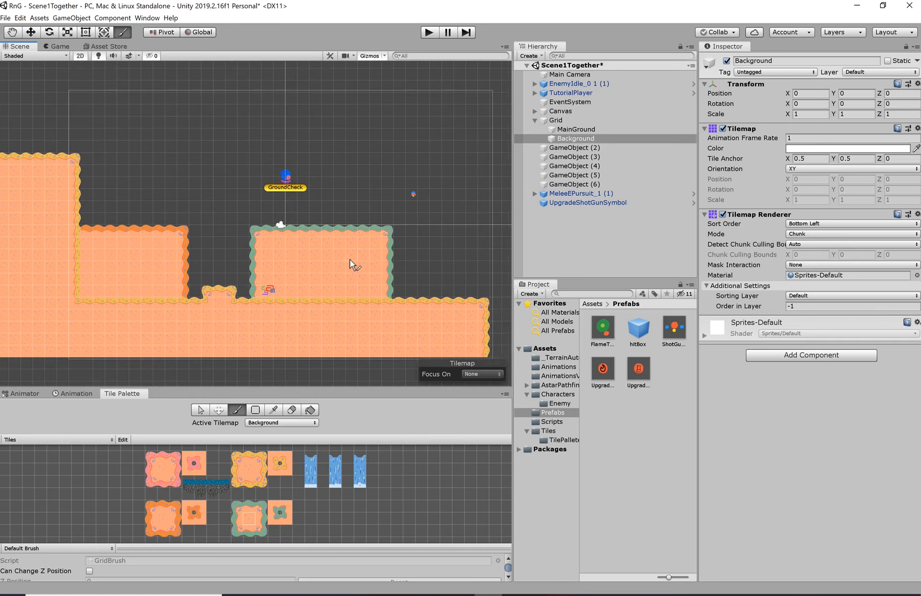
scroll(288, 269, up, 3)
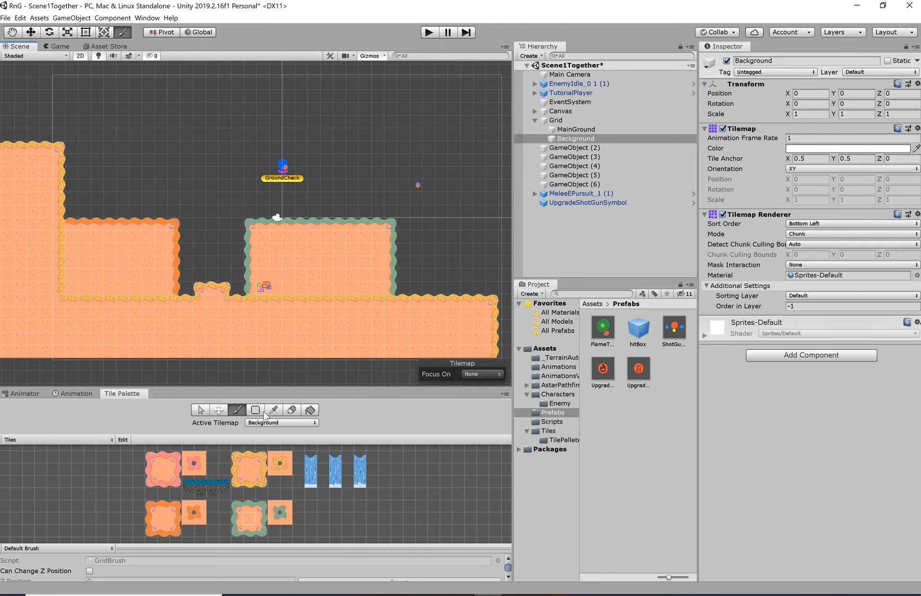
- Paint a pink-bordered background block behind the far end of the ground, reaching past its edge down to the ground's base
middle_drag(384, 269, 153, 274)
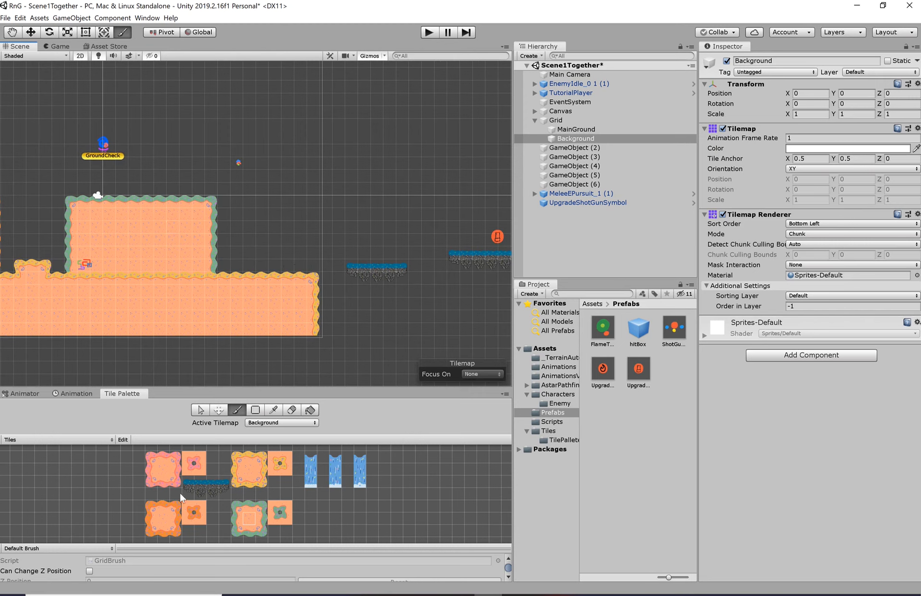
click(162, 515)
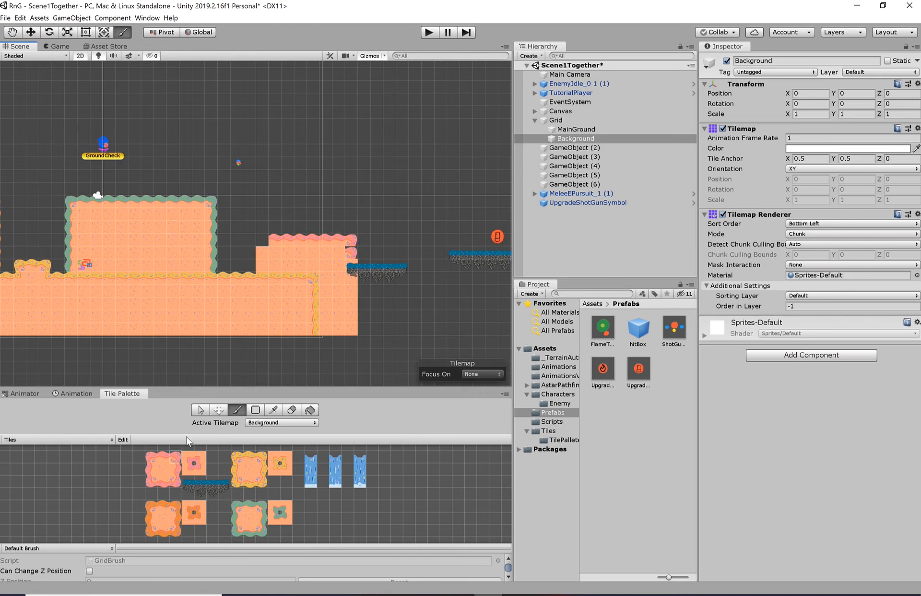
click(175, 467)
click(352, 256)
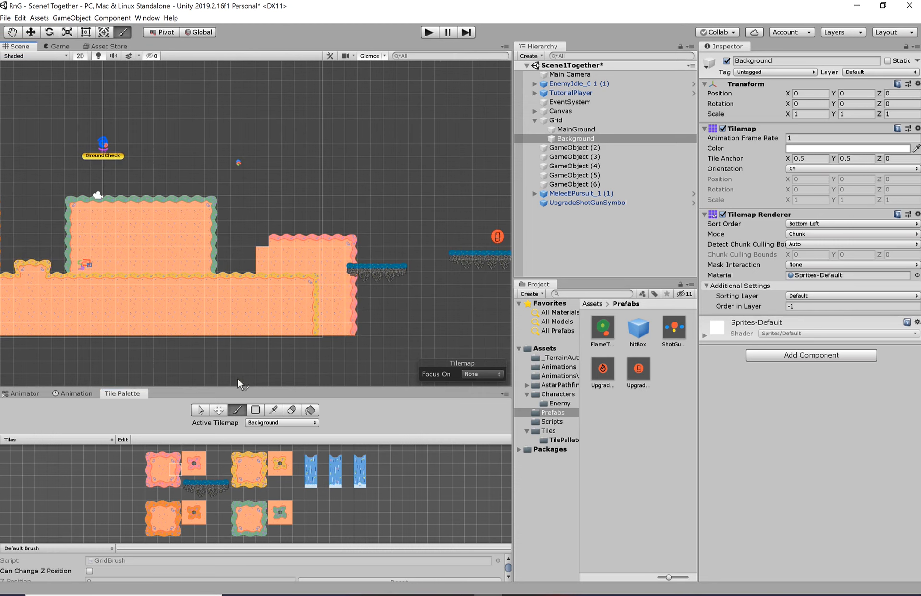
click(152, 459)
click(264, 236)
click(151, 468)
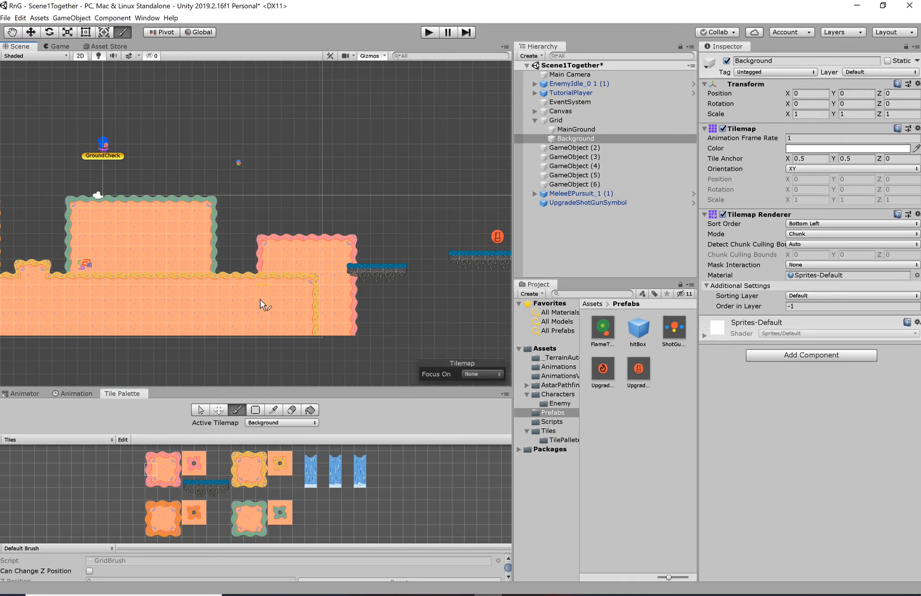
- Start a waterfall three tiles wide between the first two floating platforms, with wavy water tops above a row of plain water tiles
scroll(431, 325, down, 4)
middle_drag(158, 304, 245, 286)
scroll(223, 275, up, 2)
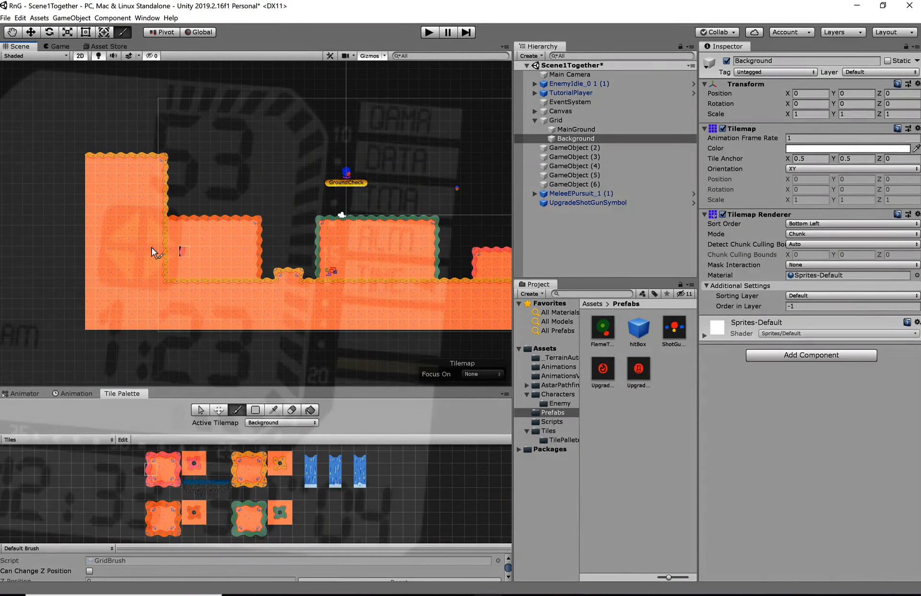
scroll(343, 252, up, 1)
middle_drag(489, 249, 239, 254)
click(310, 457)
click(248, 276)
click(259, 275)
click(270, 276)
click(335, 469)
click(248, 284)
click(258, 284)
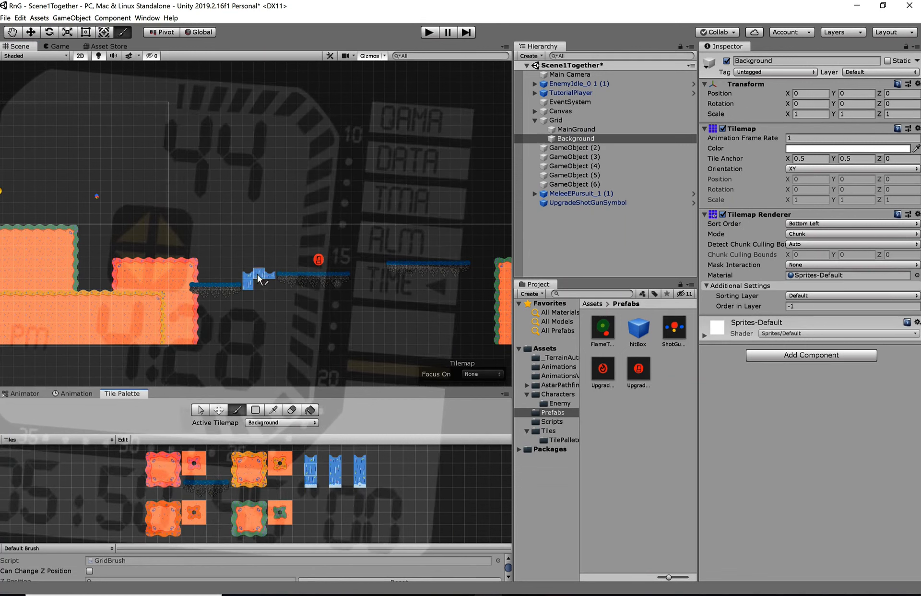
click(270, 283)
- Extend the waterfall down to the ground's base and upward above the platforms, capping it with wavy water top tiles
click(310, 480)
click(335, 469)
mouse_move(248, 295)
mouse_down()
mouse_move(248, 338)
mouse_move(259, 338)
mouse_up()
drag(270, 295, 270, 339)
mouse_move(248, 273)
mouse_down()
mouse_move(270, 274)
mouse_move(270, 262)
mouse_up()
drag(248, 251, 269, 252)
click(310, 458)
click(248, 251)
click(262, 252)
click(270, 252)
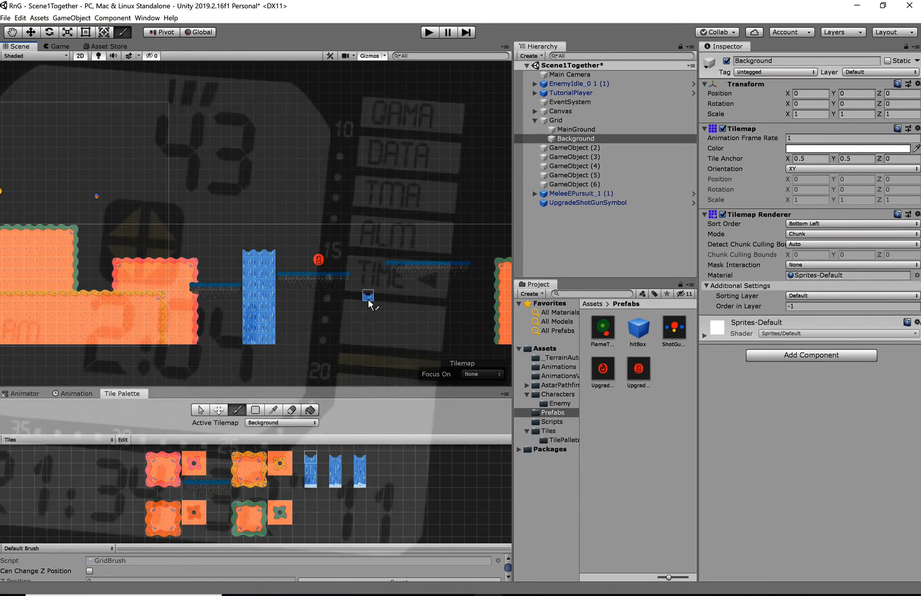
- Paint a green top edge with both corners for a background block surrounding the waterfall
click(250, 508)
drag(202, 273, 282, 273)
click(249, 518)
drag(205, 252, 303, 252)
click(237, 507)
click(207, 251)
click(249, 507)
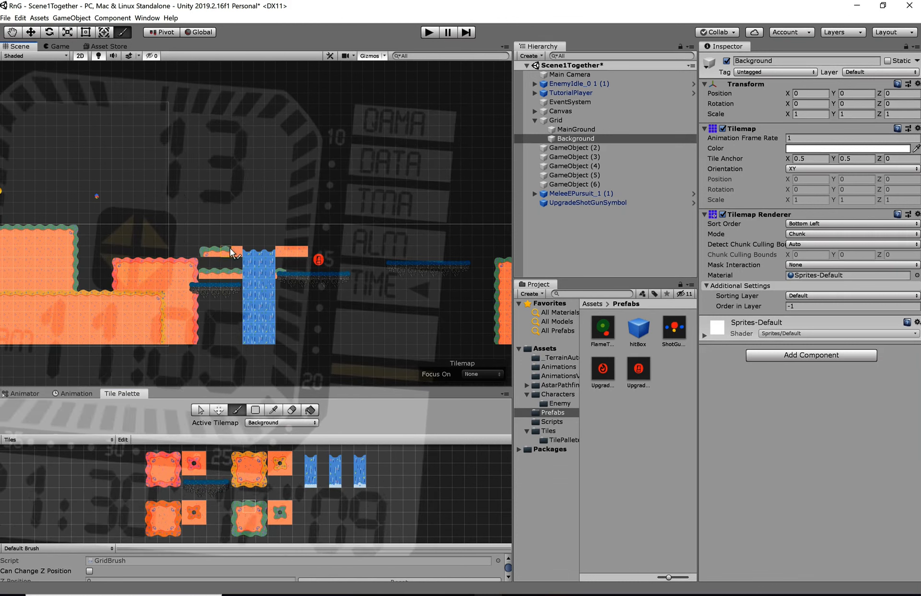
drag(215, 251, 292, 252)
click(261, 507)
click(302, 252)
- Paint the green side borders of the waterfall block down to its base, with plain fill tiles beneath the top edge
click(261, 518)
click(302, 262)
click(238, 517)
mouse_move(205, 263)
mouse_down()
mouse_move(205, 273)
mouse_move(227, 262)
mouse_move(289, 262)
mouse_move(216, 272)
mouse_up()
click(249, 518)
click(310, 468)
click(250, 518)
mouse_move(281, 272)
mouse_down()
mouse_move(292, 273)
mouse_move(302, 339)
mouse_up()
click(262, 518)
click(238, 518)
drag(205, 288, 205, 339)
- Fill the remaining gaps inside the green-bordered block with plain tiles on both sides of the waterfall
click(249, 518)
mouse_move(215, 318)
mouse_down()
mouse_move(215, 327)
mouse_move(289, 335)
mouse_move(270, 339)
mouse_up()
click(310, 470)
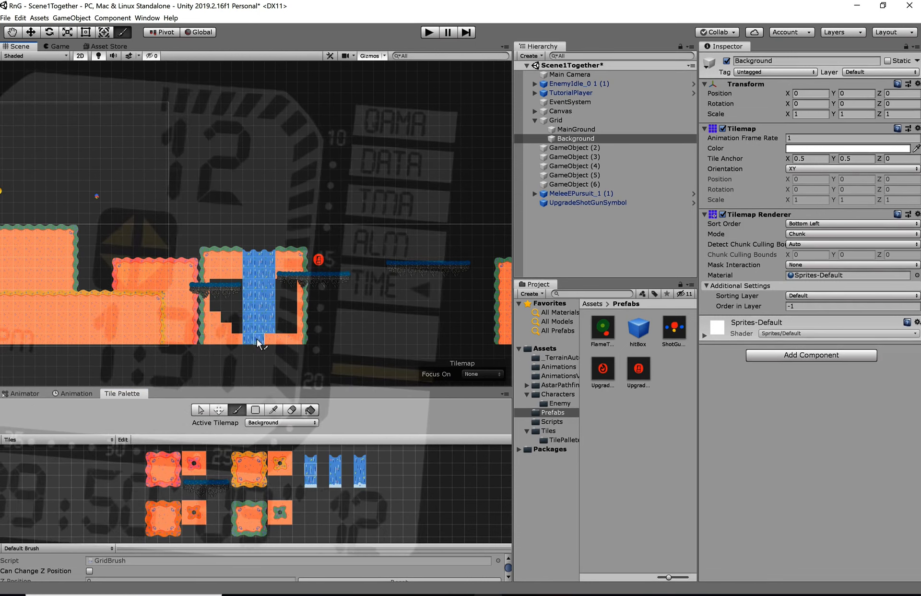
click(310, 410)
click(229, 307)
key(ctrl+z)
click(249, 469)
click(229, 307)
click(282, 306)
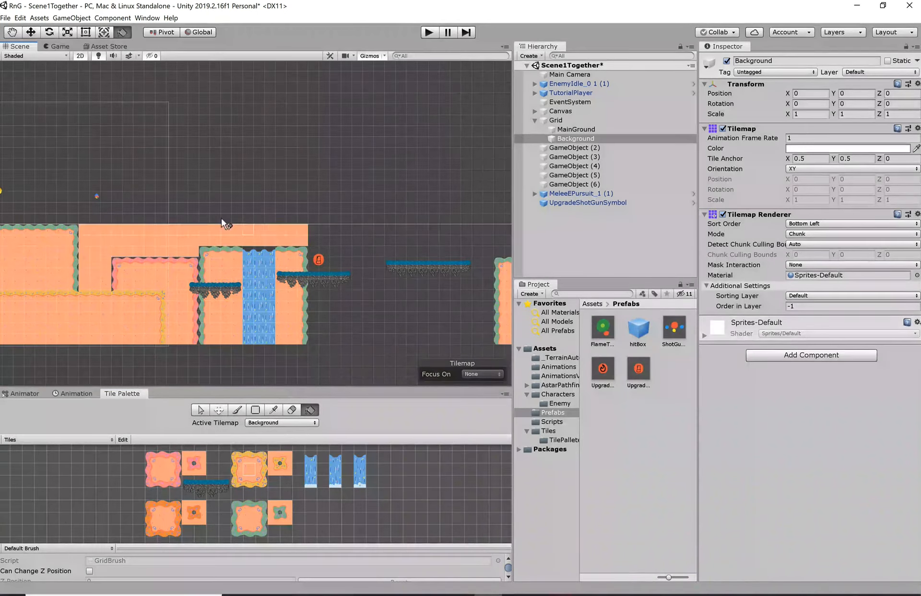
click(200, 410)
- Play-test the level, moving the player past the painted background blocks and across the floating platforms to the green-bordered ground
click(428, 33)
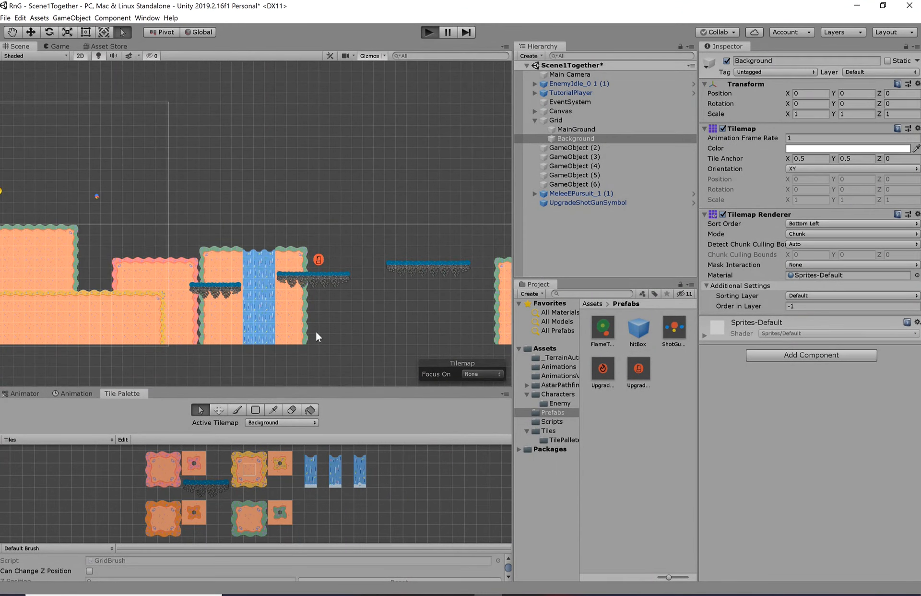
key(d)
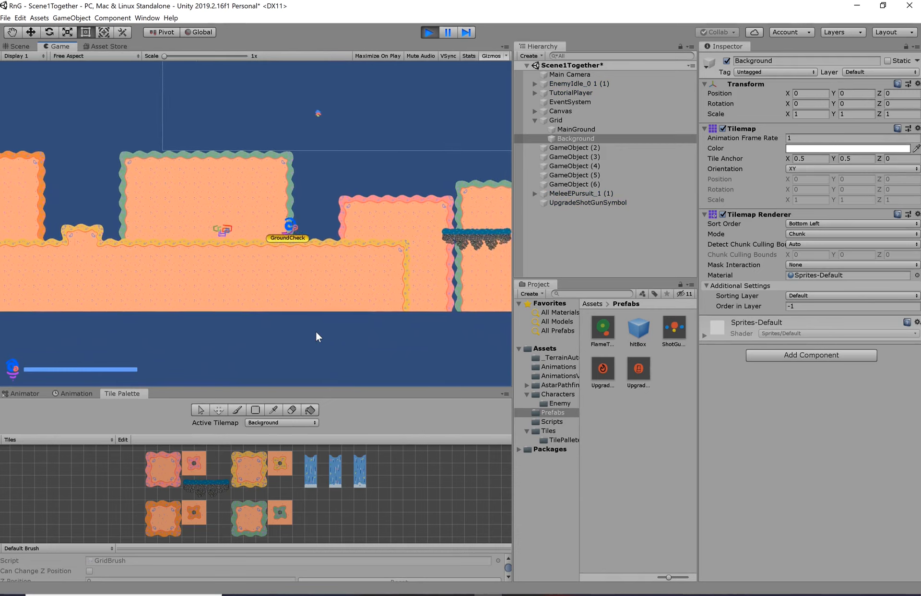
key(space)
key(d)
key(space)
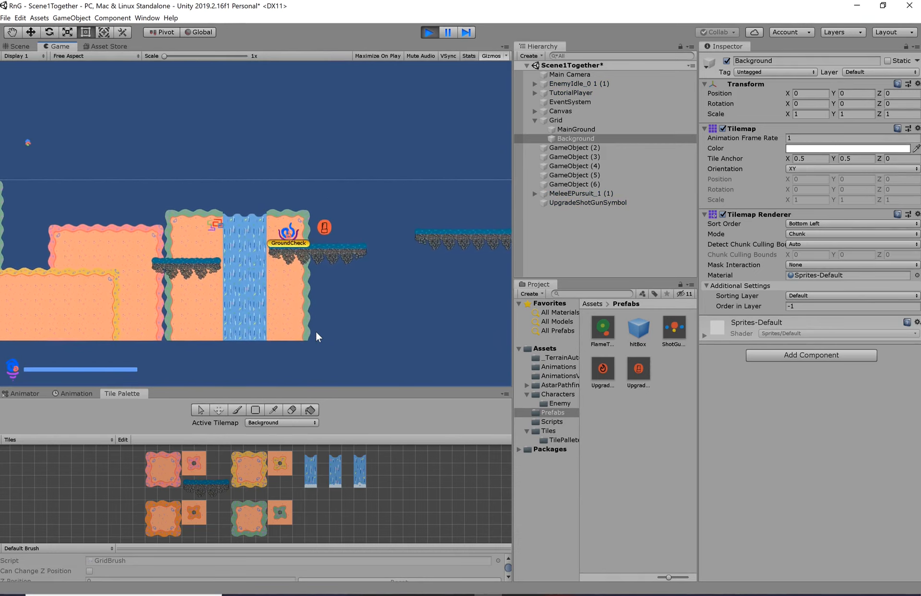
key(space)
key(d)
key(space)
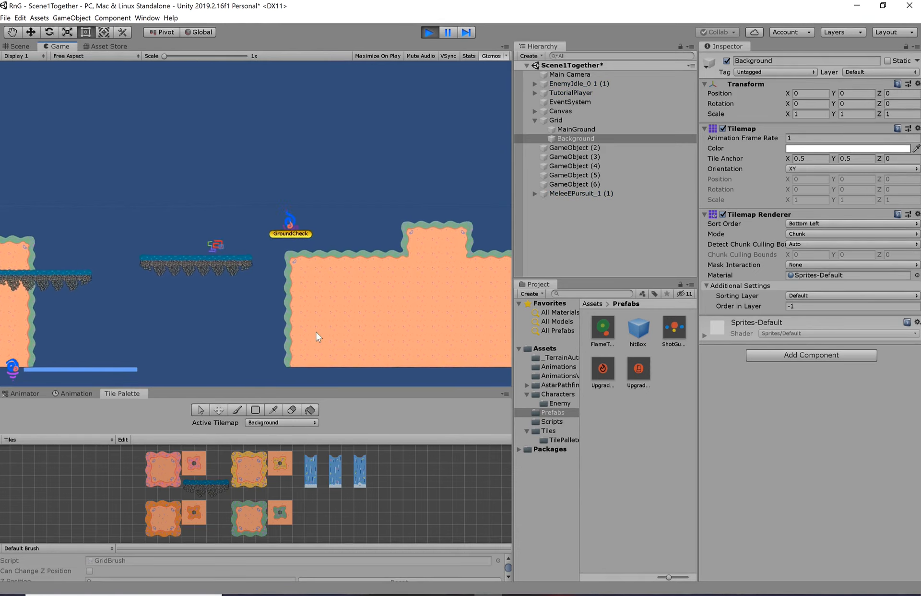
- Continue the play-test by moving and jumping the player back and forth around the raised bump on the green-bordered ground
key(space)
key(a)
key(space)
key(d)
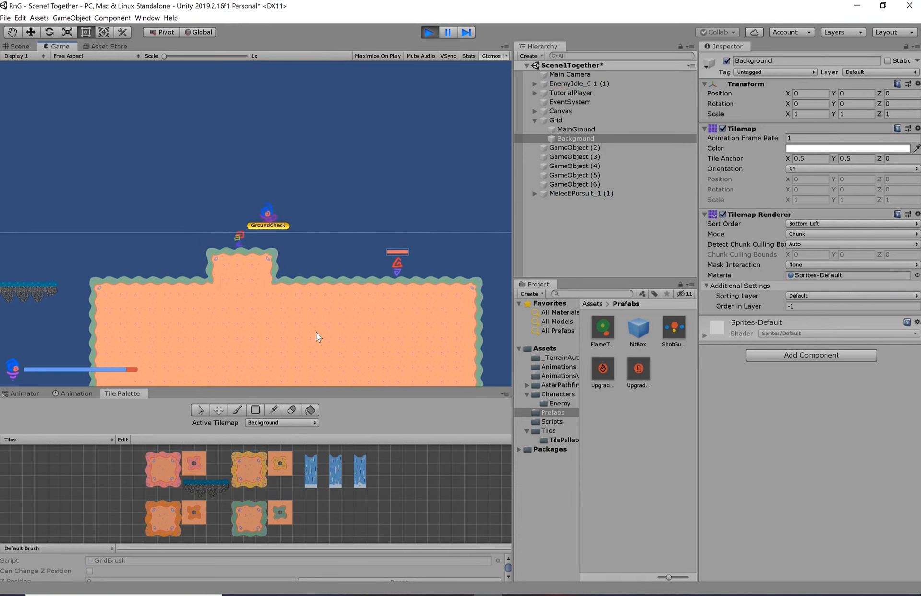
key(space)
key(a)
key(space)
key(a)
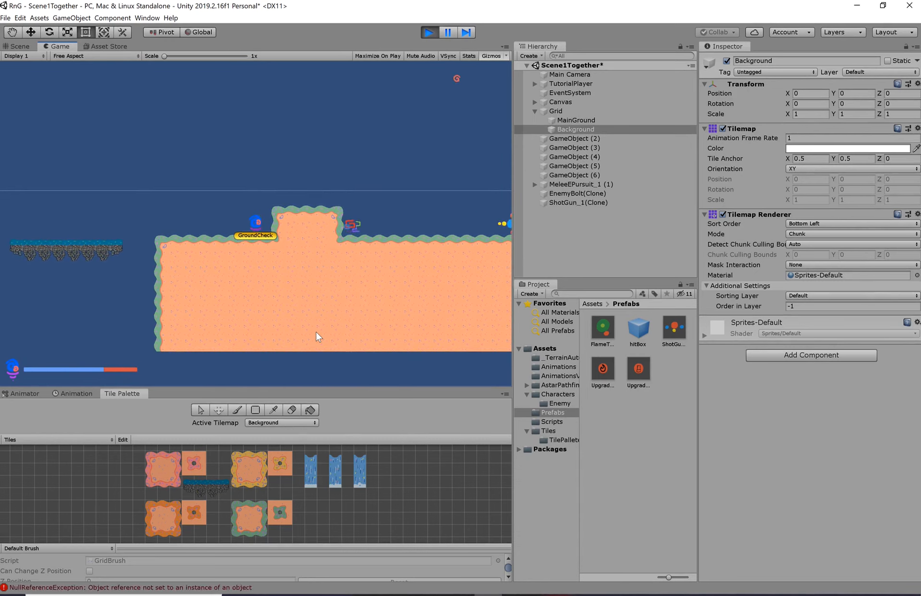
key(a)
key(d)
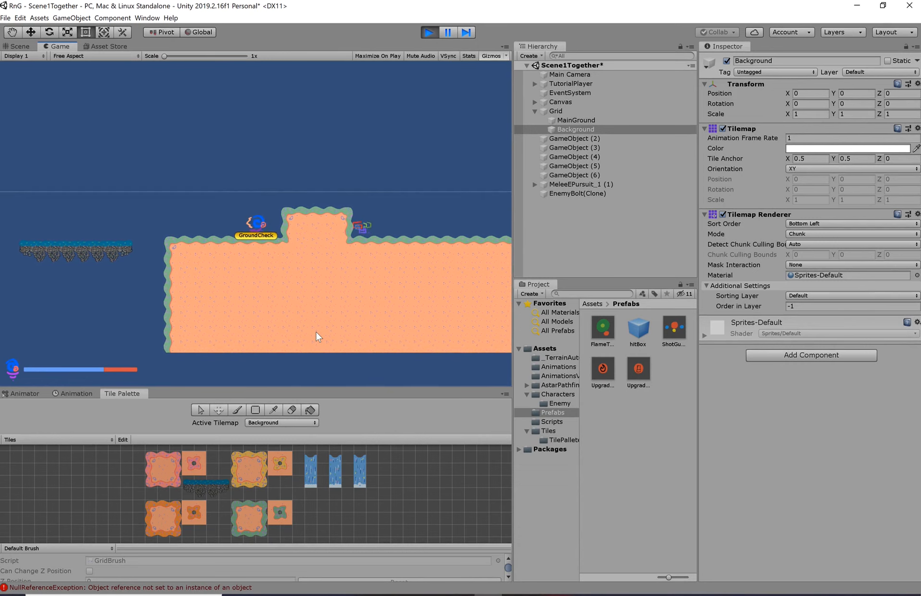